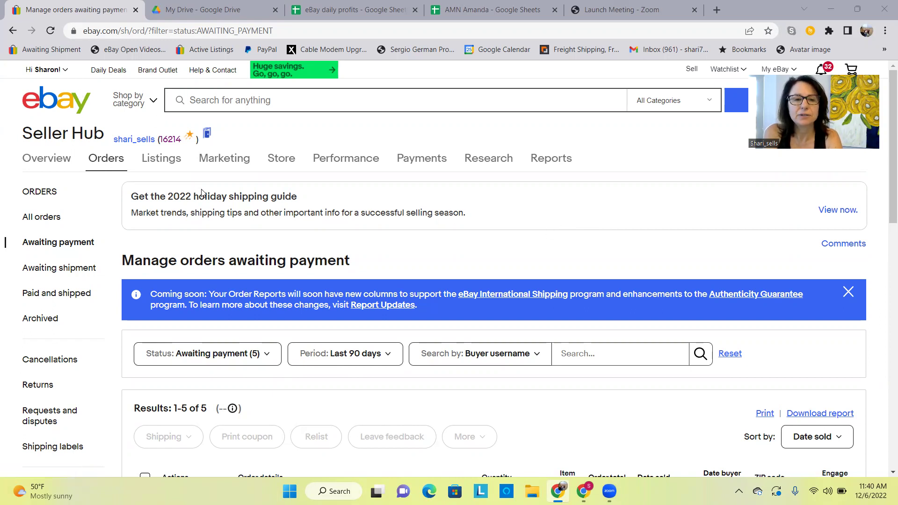
Step: Reload the orders awaiting payment and scroll through the list
click(74, 249)
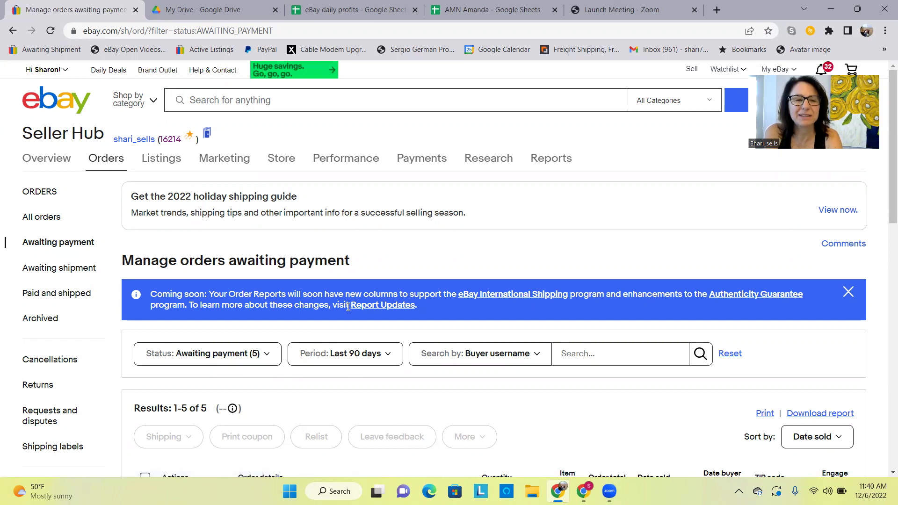
scroll(307, 265, down, 3)
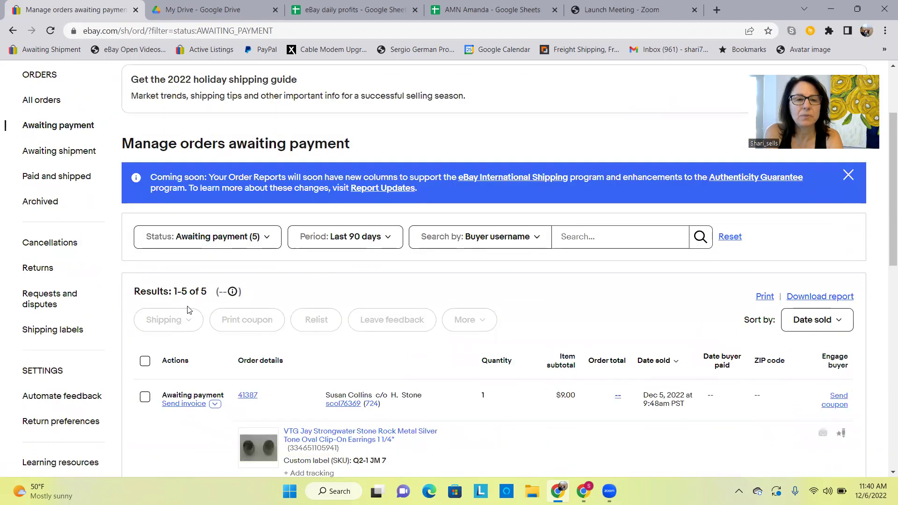
scroll(187, 309, down, 1)
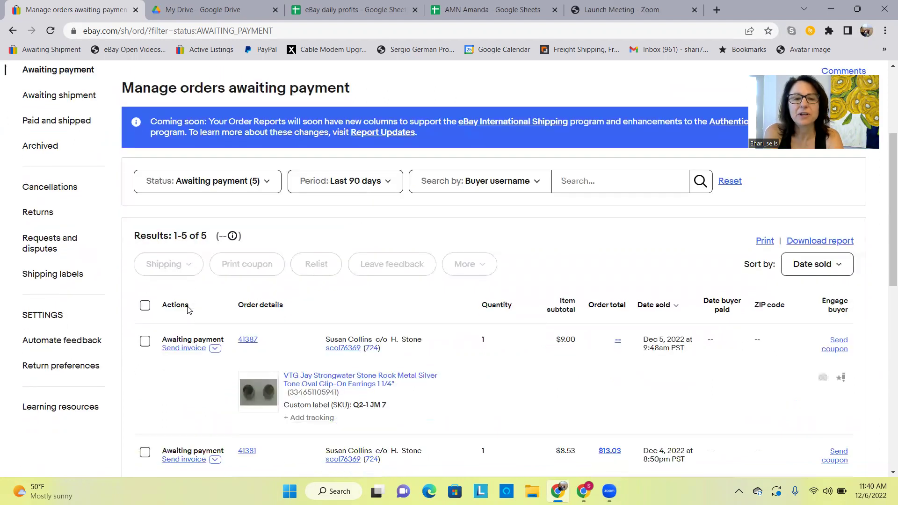
scroll(566, 361, down, 2)
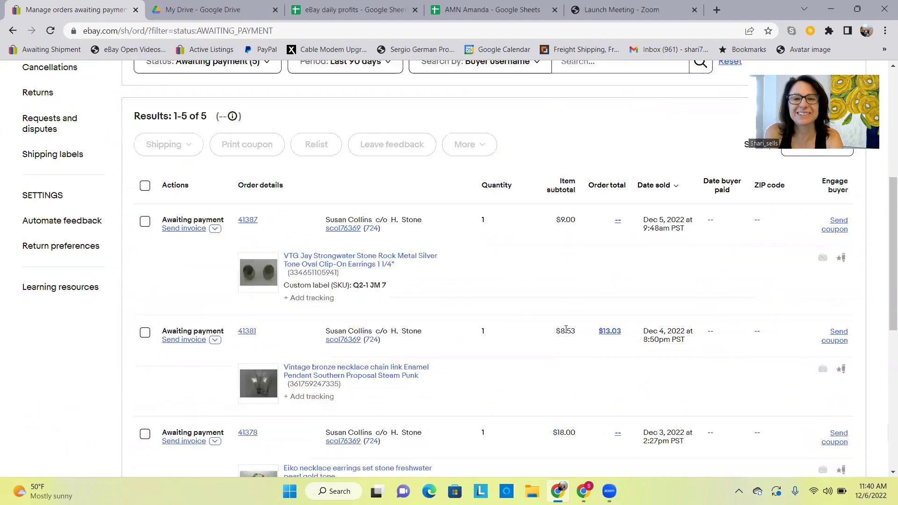
scroll(569, 361, down, 2)
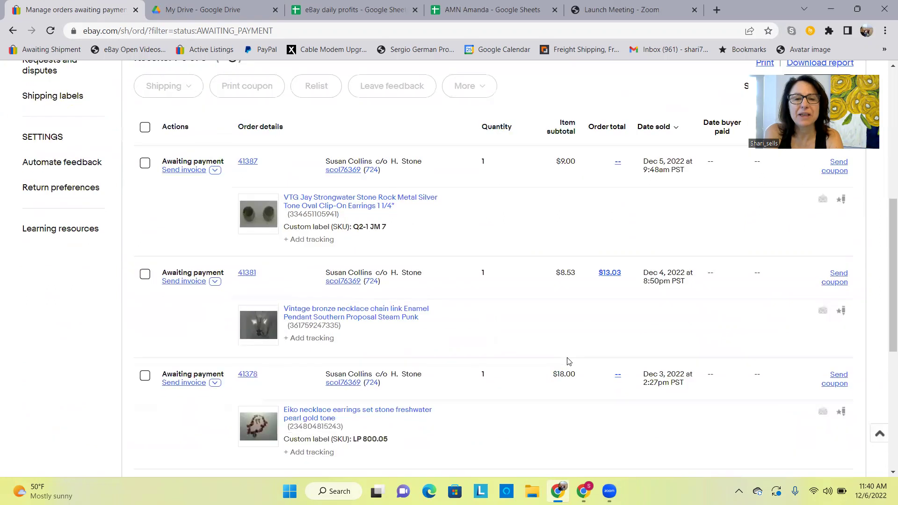
scroll(565, 392, down, 2)
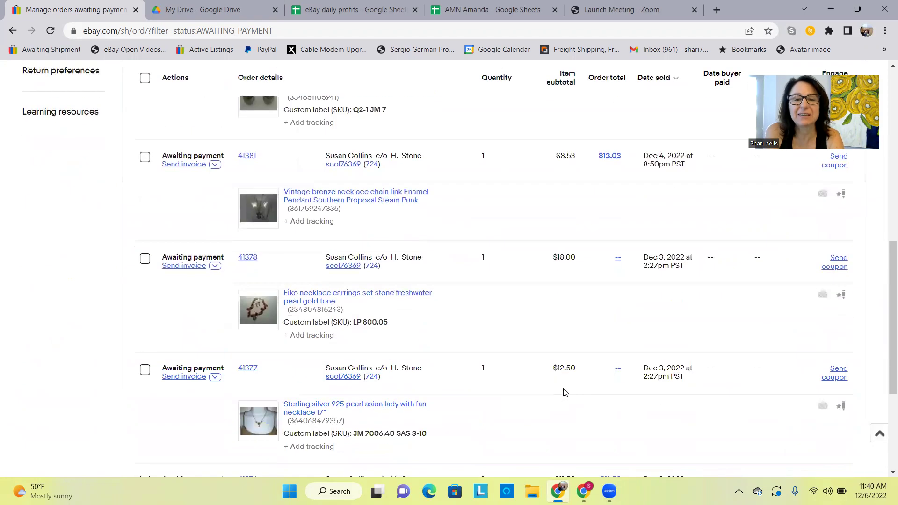
scroll(565, 392, down, 1)
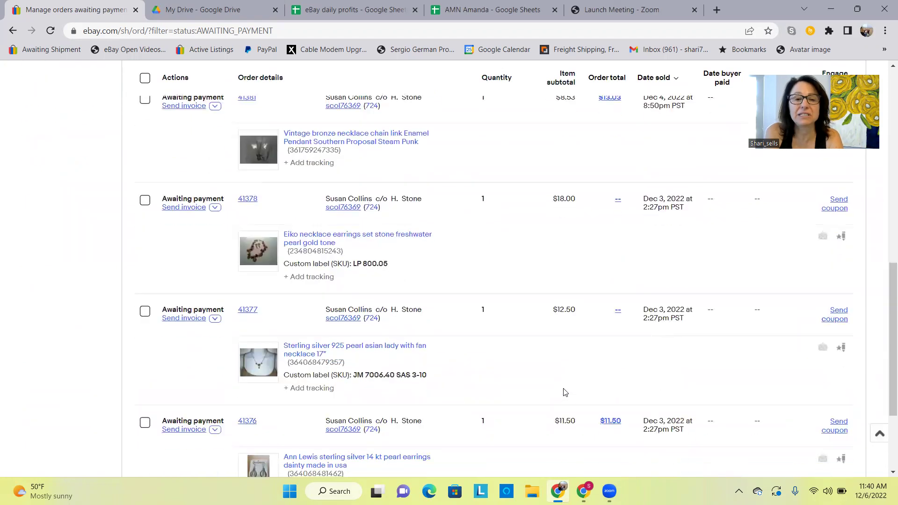
scroll(565, 392, down, 1)
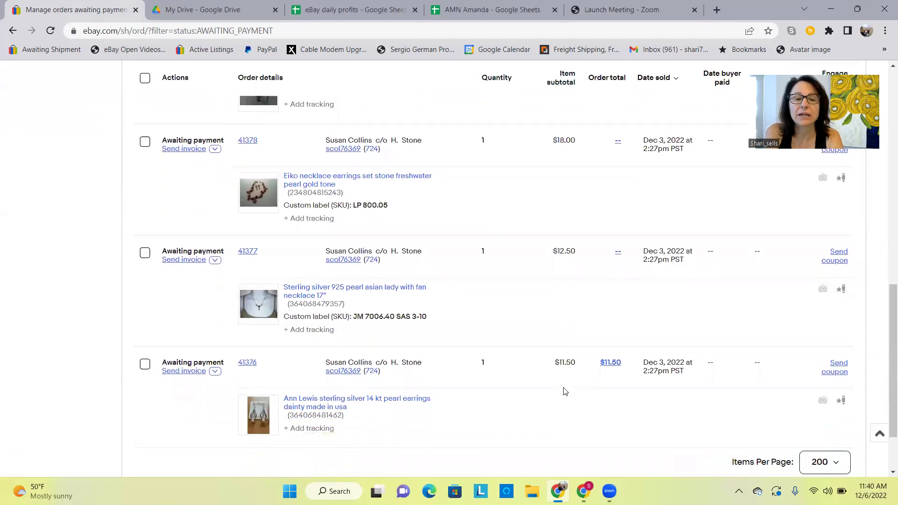
scroll(564, 392, up, 2)
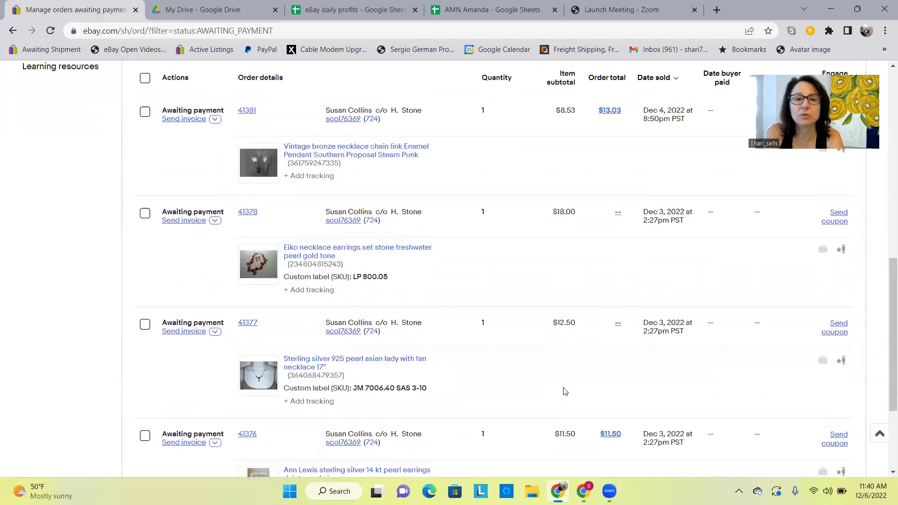
scroll(565, 391, up, 1)
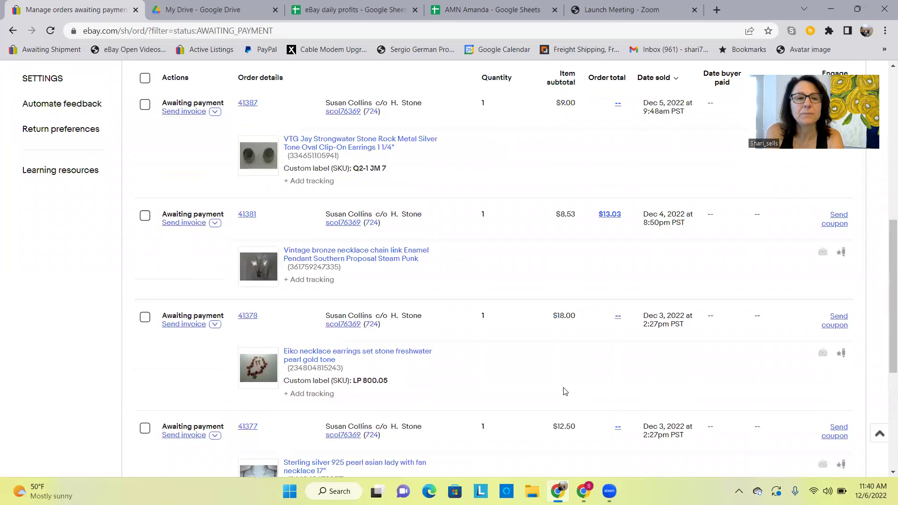
scroll(565, 388, up, 1)
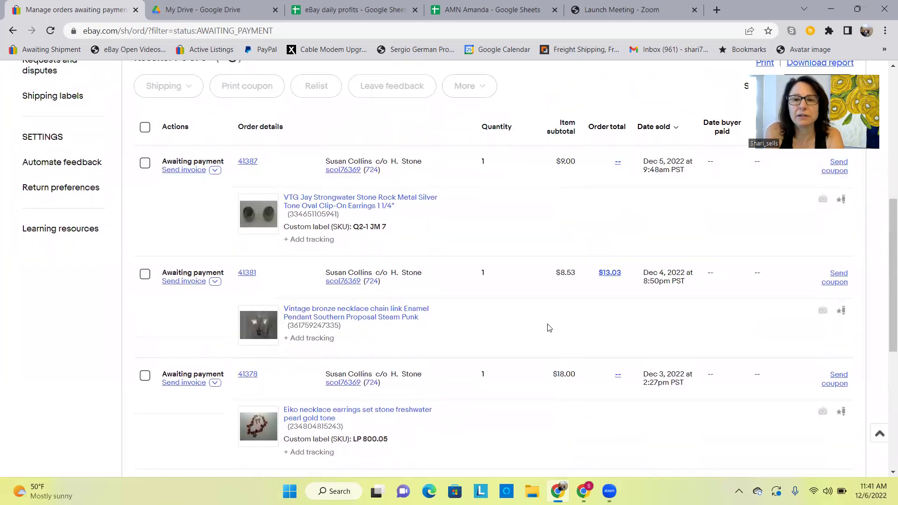
scroll(476, 313, up, 2)
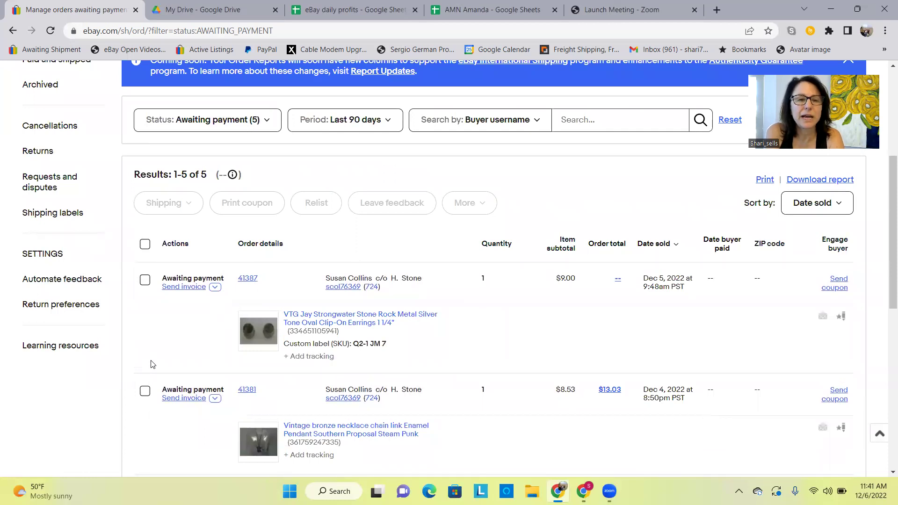
scroll(186, 351, up, 1)
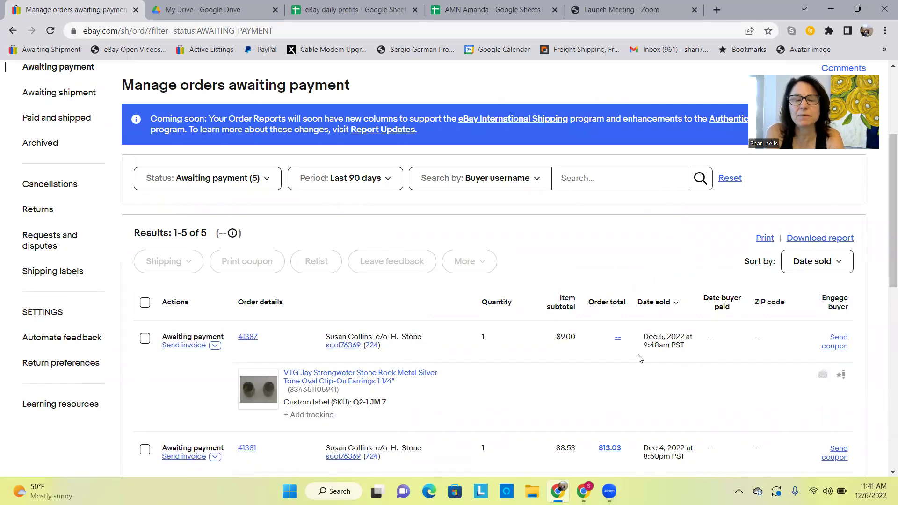
scroll(616, 345, down, 1)
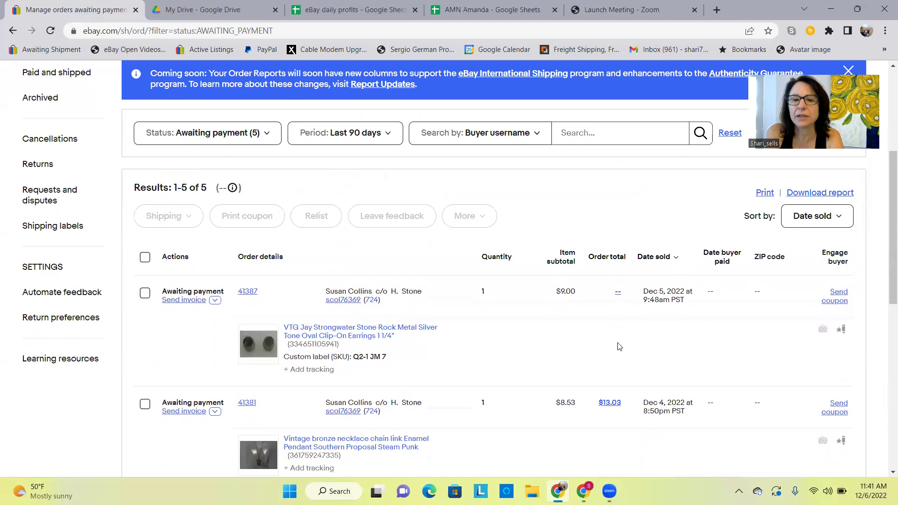
scroll(189, 325, up, 4)
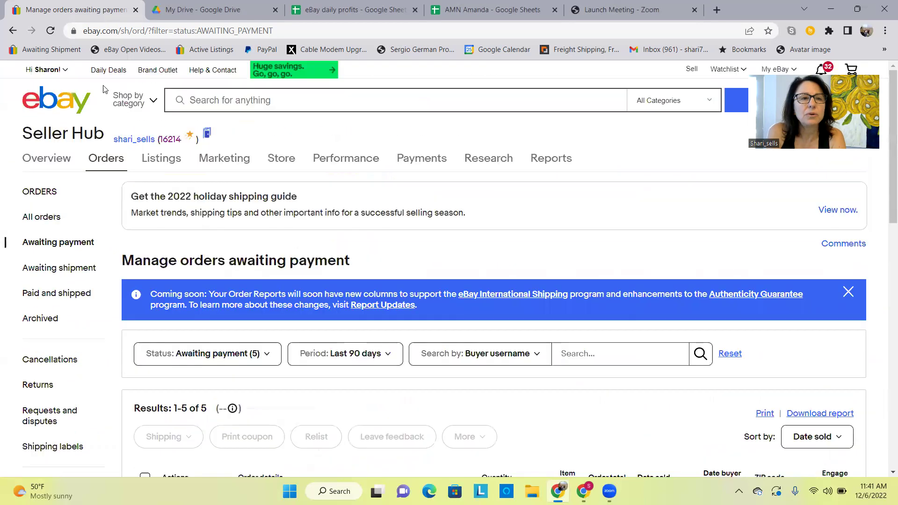
Step: Go to eBay Account Settings and scroll down to the Selling links
mouse_move(66, 75)
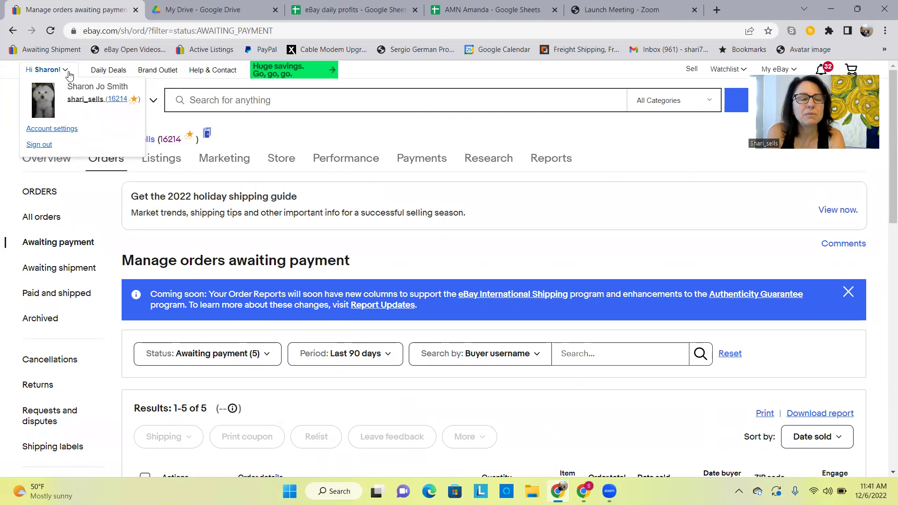
click(54, 129)
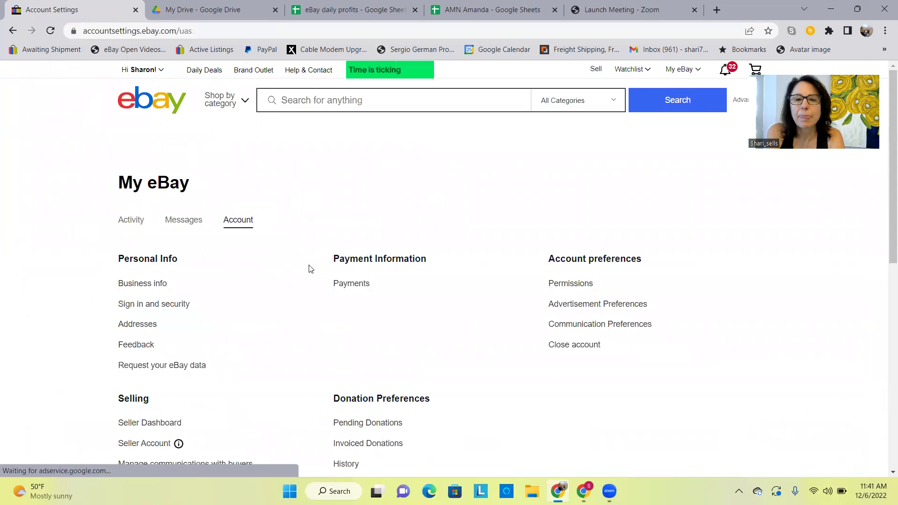
scroll(214, 289, down, 5)
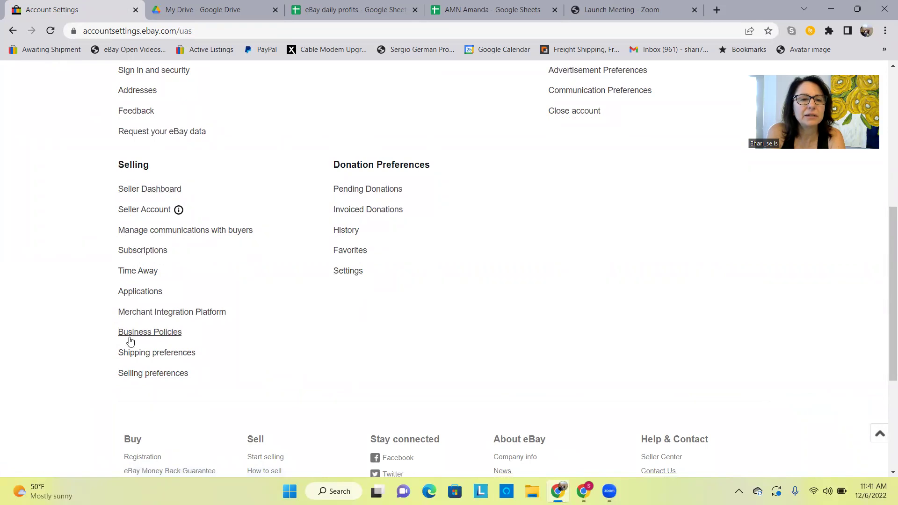
Step: Open Selling preferences and review feedback, return, sales tax and awaiting-payment settings
click(143, 376)
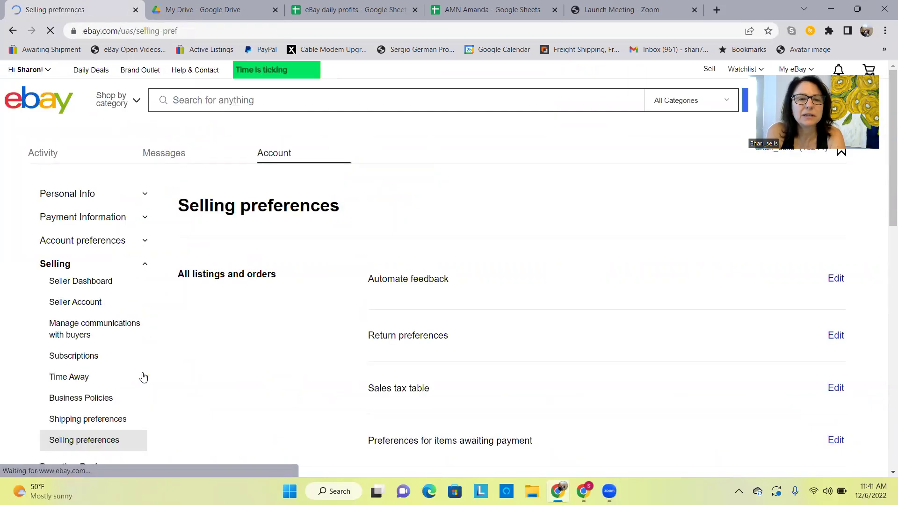
scroll(333, 304, down, 2)
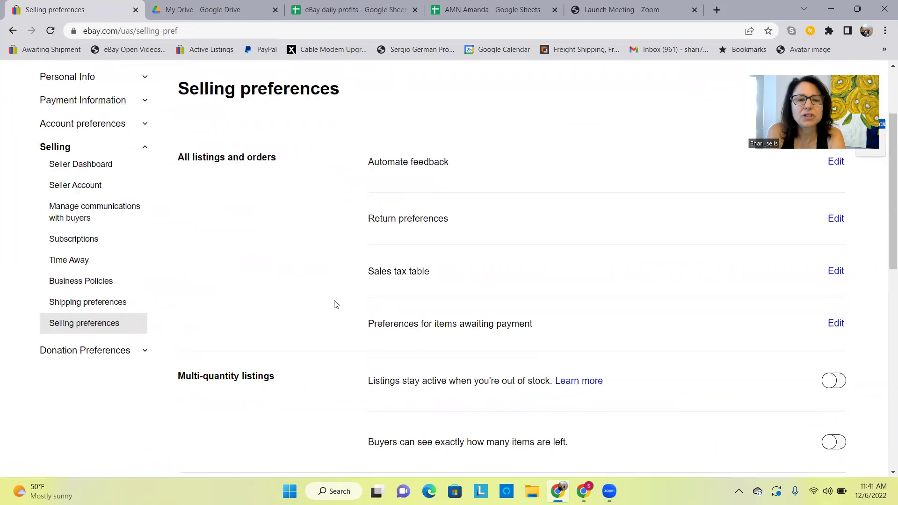
scroll(415, 322, down, 9)
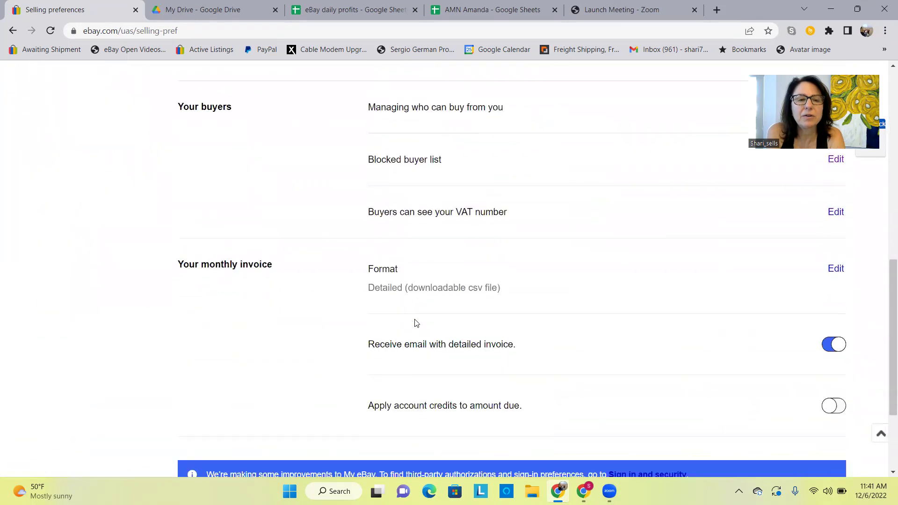
scroll(415, 322, down, 3)
scroll(415, 322, up, 5)
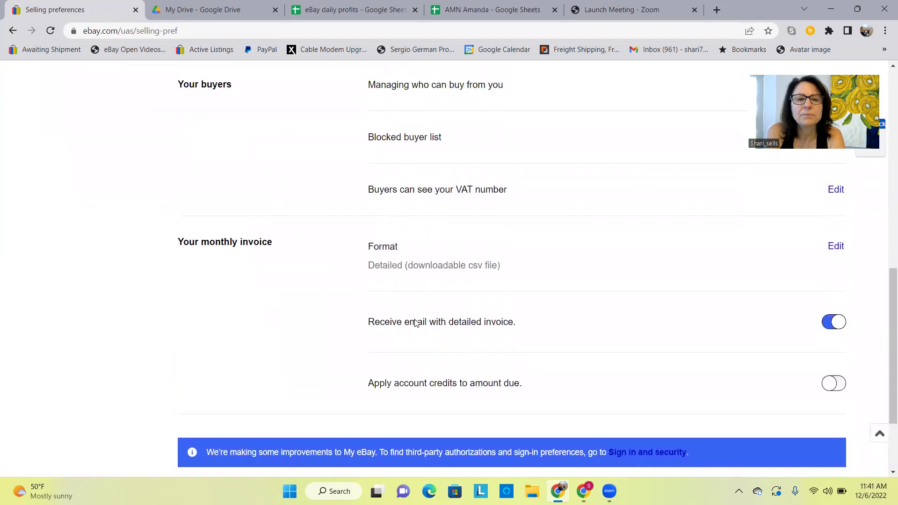
scroll(416, 322, up, 2)
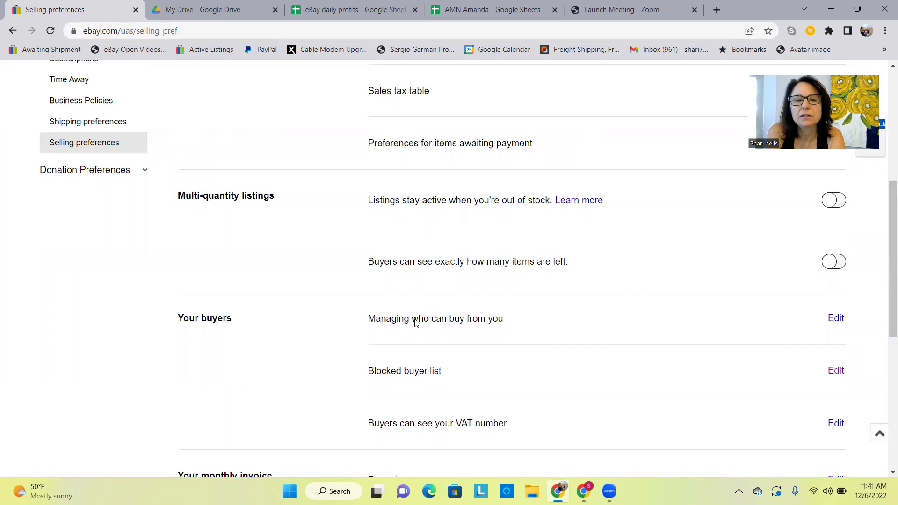
scroll(415, 322, up, 3)
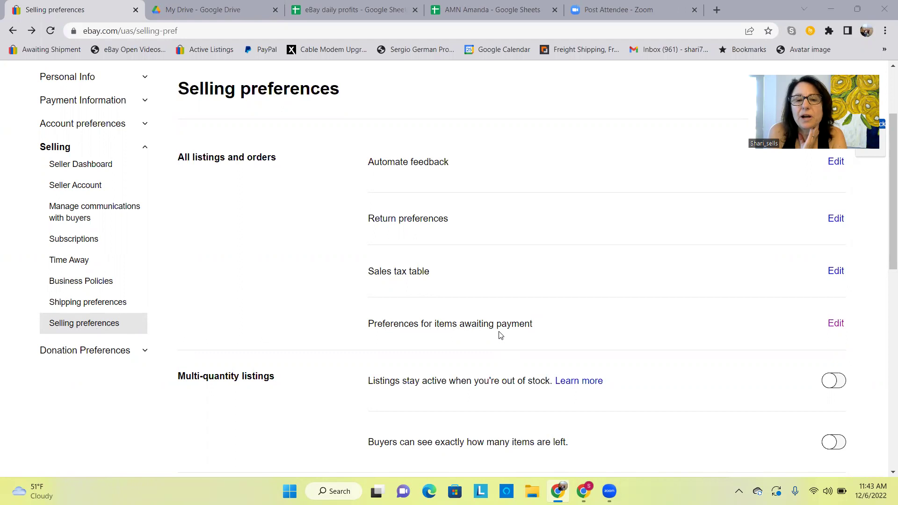
Step: Change the items-awaiting-payment time limit from 4 days to 11 days
click(837, 323)
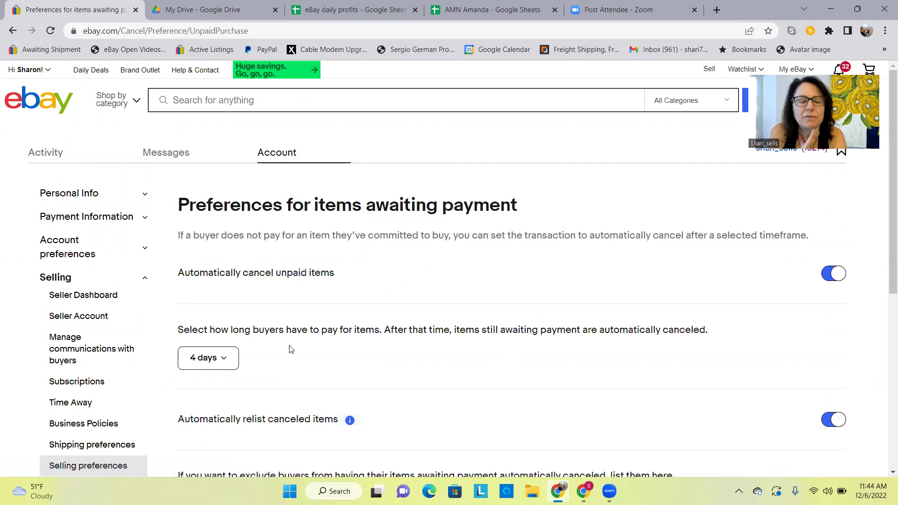
scroll(249, 248, down, 2)
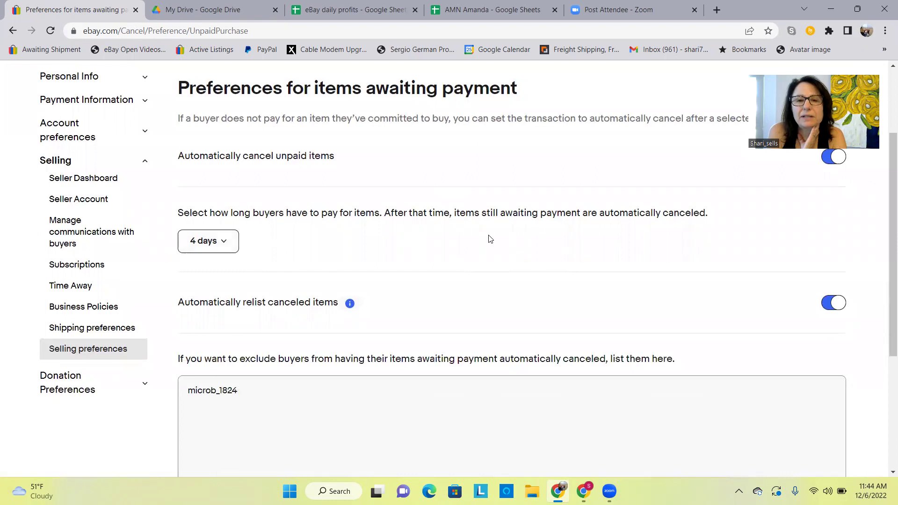
click(226, 242)
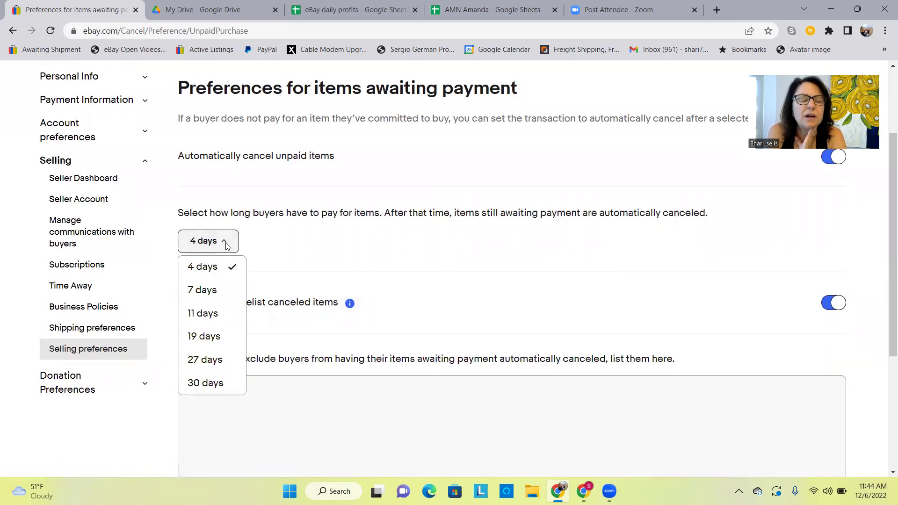
click(210, 314)
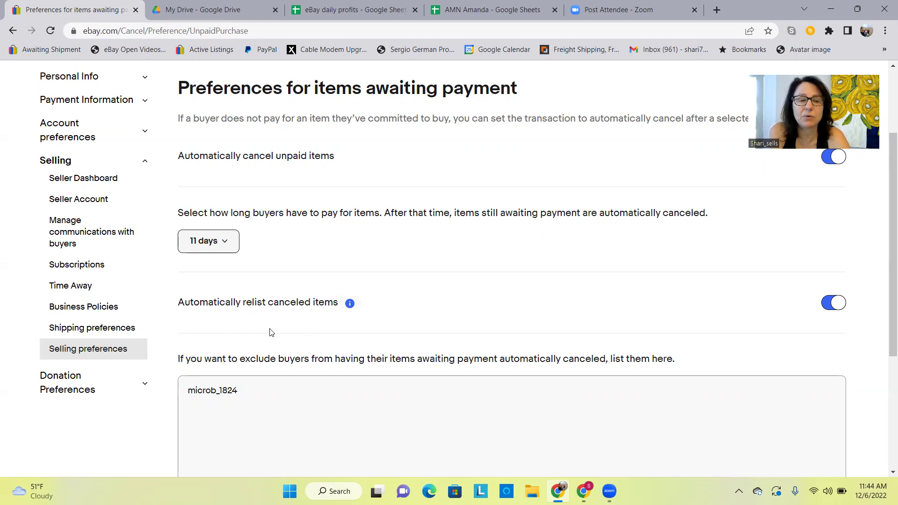
Step: Delete the one username from the buyer exclusion list and save the preferences
scroll(271, 328, down, 1)
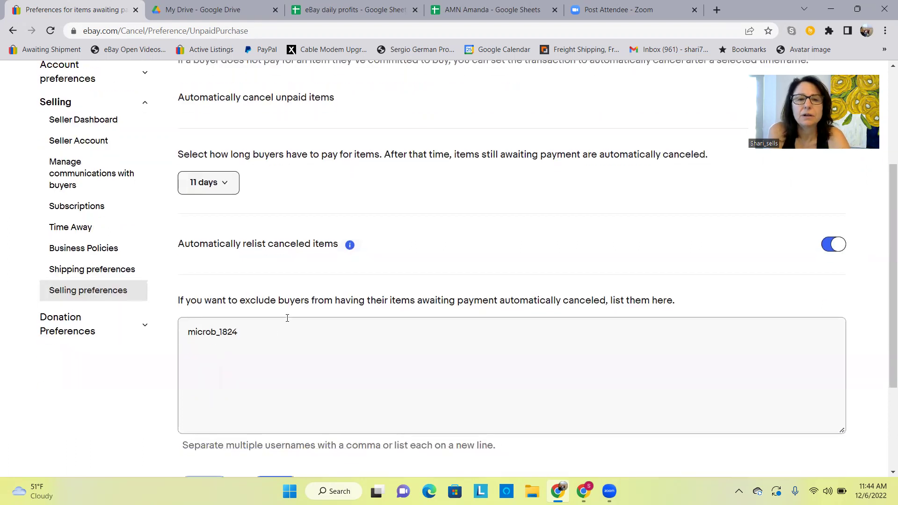
scroll(262, 357, down, 2)
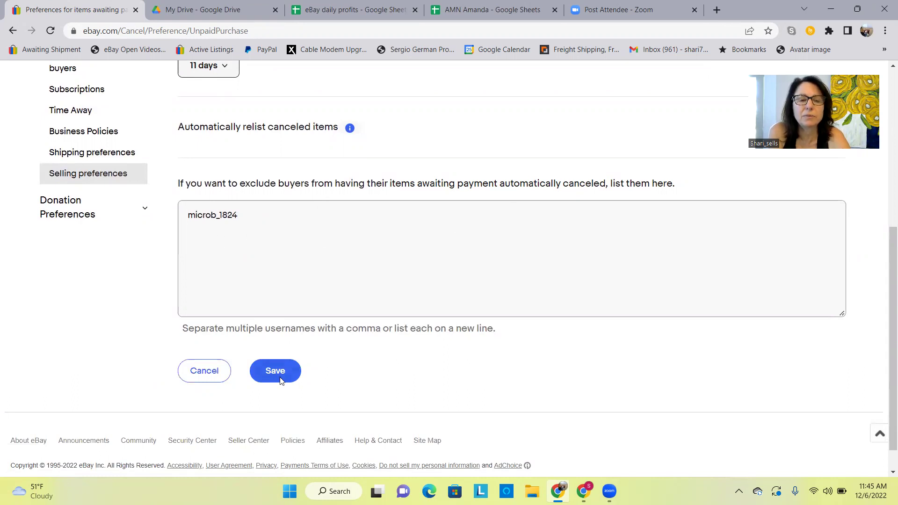
drag(252, 215, 164, 214)
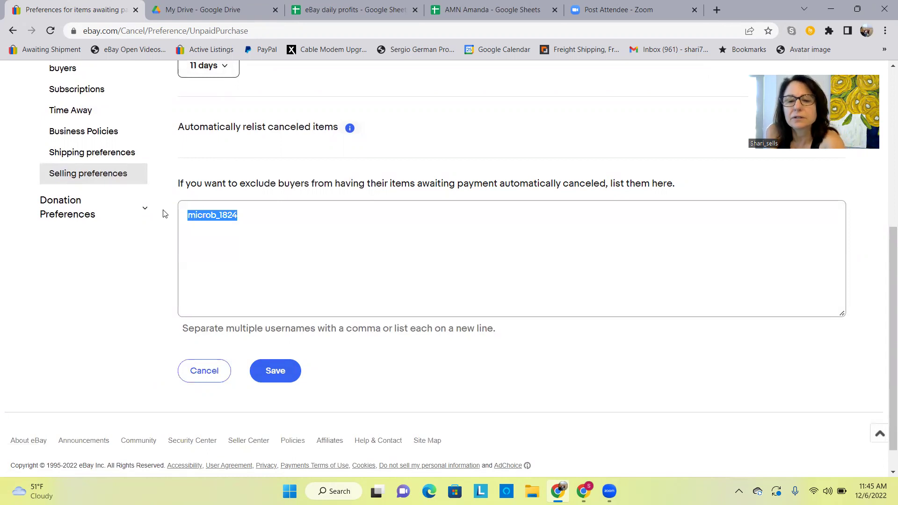
key(BackSpace)
click(275, 371)
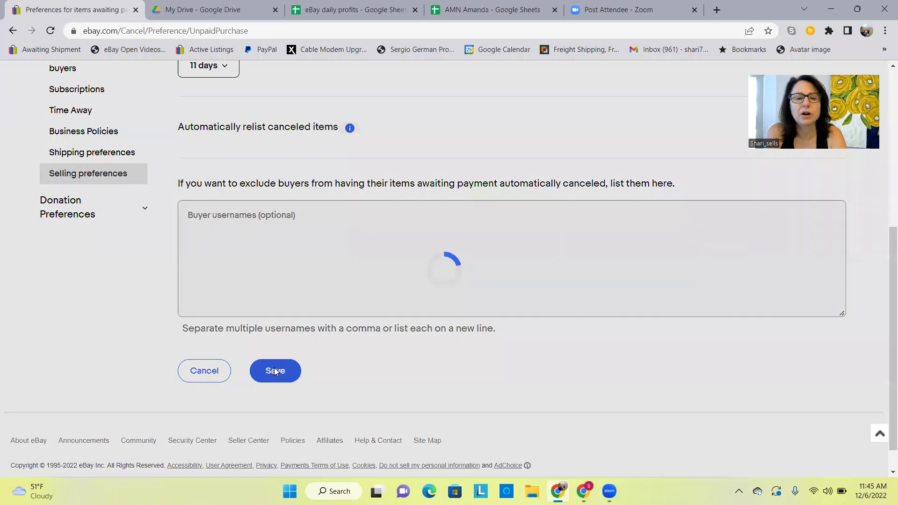